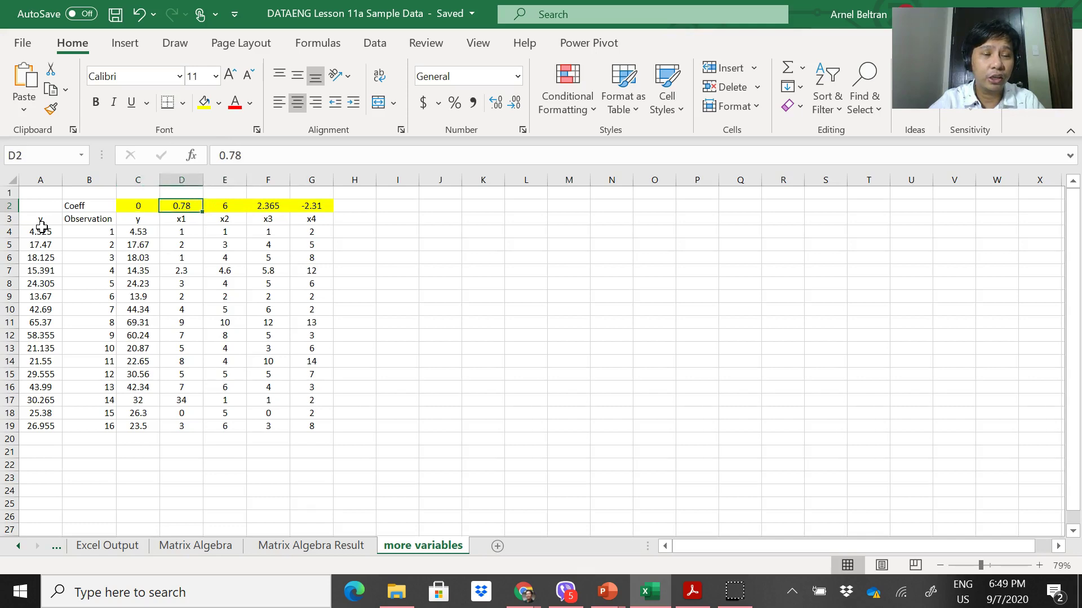
Step: Select the 16 observed y values in C4:C19
key("Left")
key("Left")
key("Left")
key("Down")
key("Left")
key("Down")
key("Down")
key("Left")
key("Left")
key("Up")
key("Up")
key("Down")
key("Right")
key("Right")
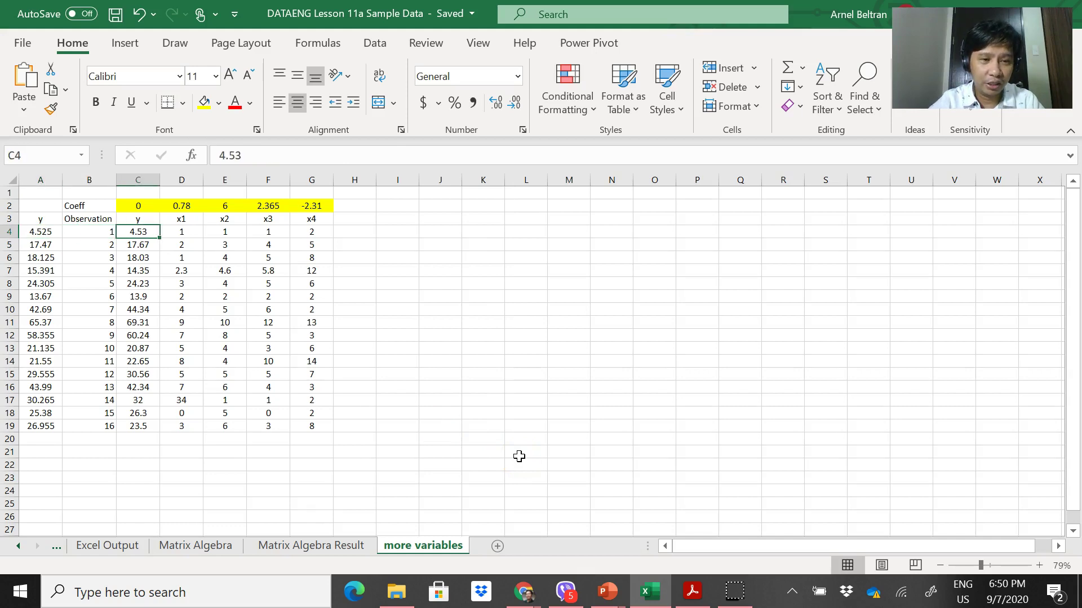
key("shift+Down")
key("shift+Down")
key("shift+Down")
key("shift+Down")
key("shift+Down")
key("shift+Down")
key("shift+Down")
key("shift+Down")
key("shift+Down")
key("shift+Down")
key("shift+Down")
key("shift+Down")
key("shift+Down")
key("shift+Down")
key("shift+Down")
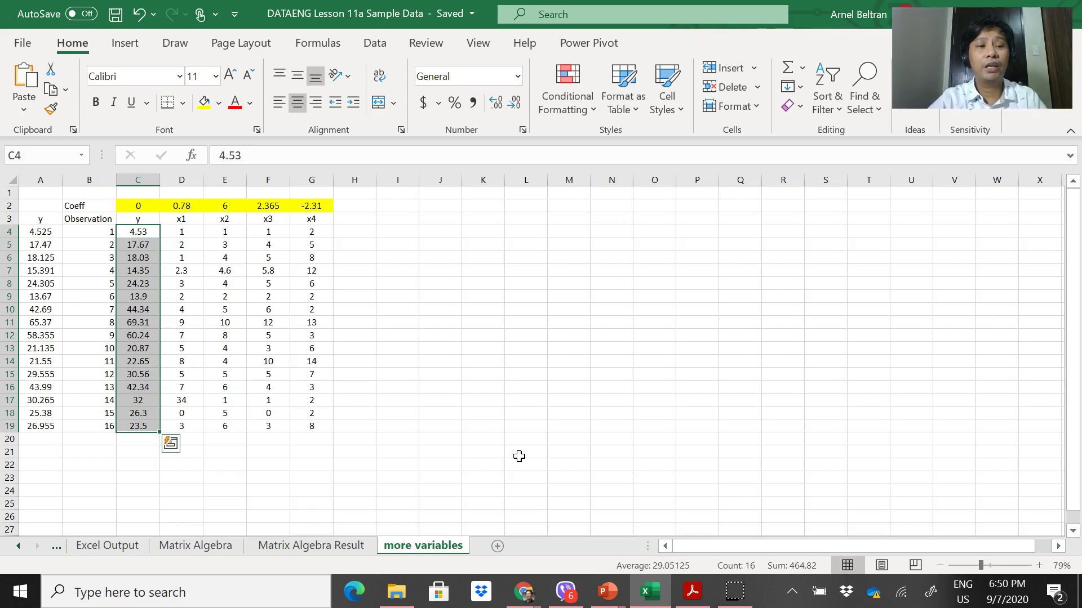
Step: Select the y and x1 to x4 data together with their headers, C3:G19
key("Right")
key("Up")
key("Left")
key("shift+Down")
key("shift+Down")
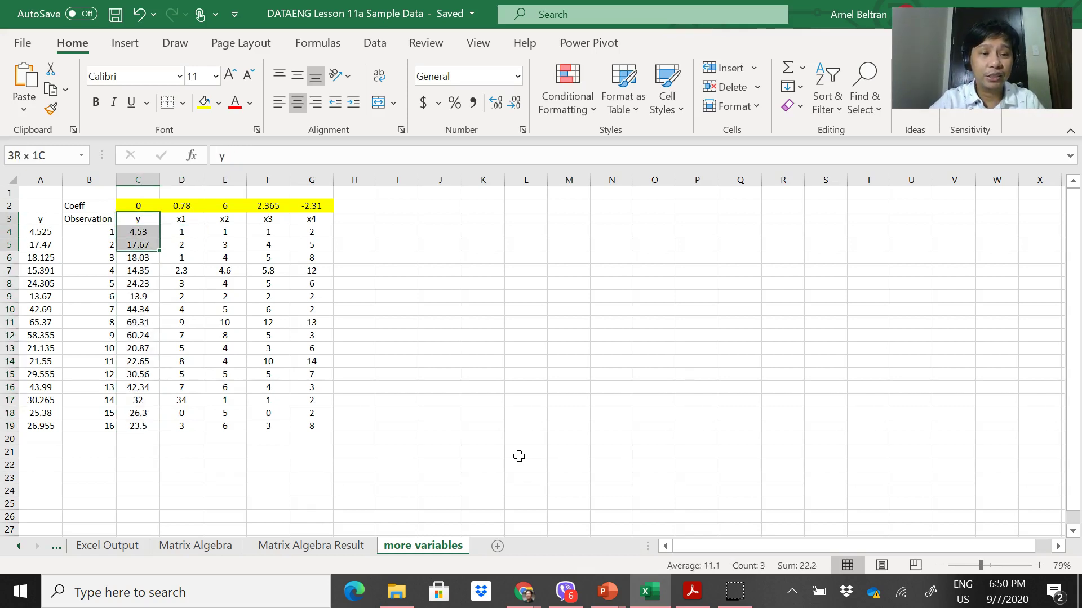
key("shift+Down")
key("shift+Down")
key("shift+Down")
key("shift+Down")
key("shift+Down")
key("shift+Down")
key("shift+Down")
key("shift+Down")
key("shift+Down")
key("shift+Down")
key("shift+Down")
key("shift+Down")
key("shift+Down")
key("shift+Down")
key("shift+Down")
key("shift+Down")
key("shift+Down")
key("shift+Up")
key("shift+Up")
key("shift+Right")
key("shift+Right")
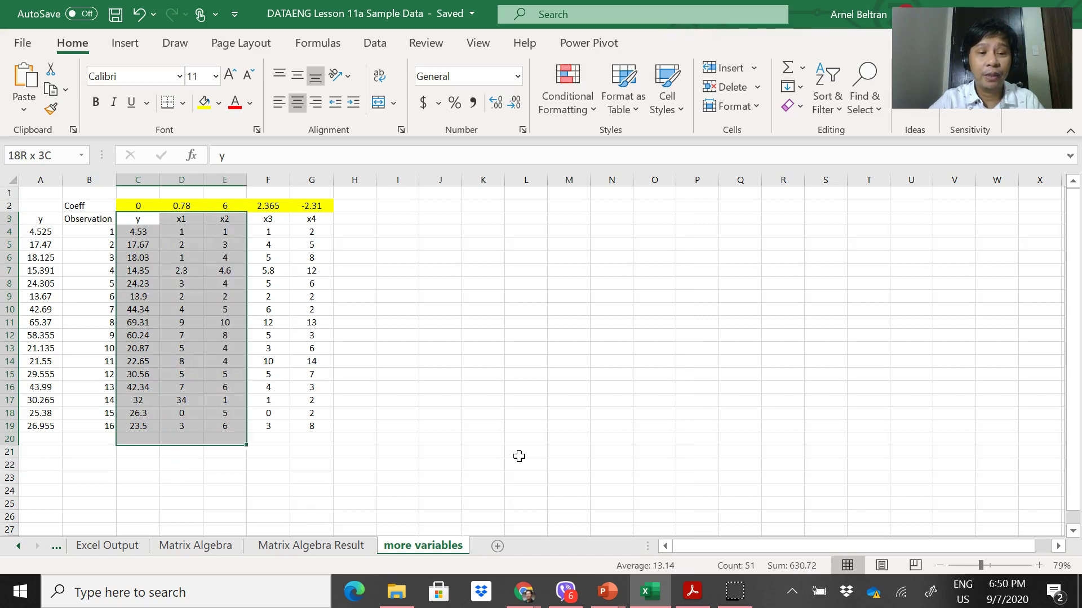
key("shift+Up")
key("shift+Right")
key("shift+Right")
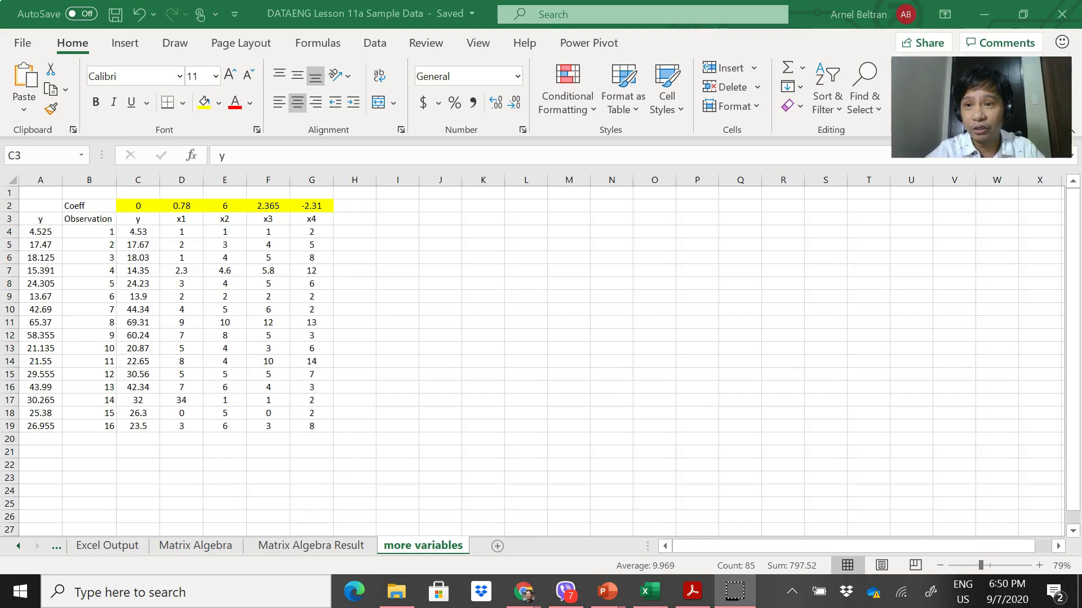
Step: Run a Regression analysis with Y range C4:C19, X range D4:G19 and the output starting at J2
left_click(569, 256)
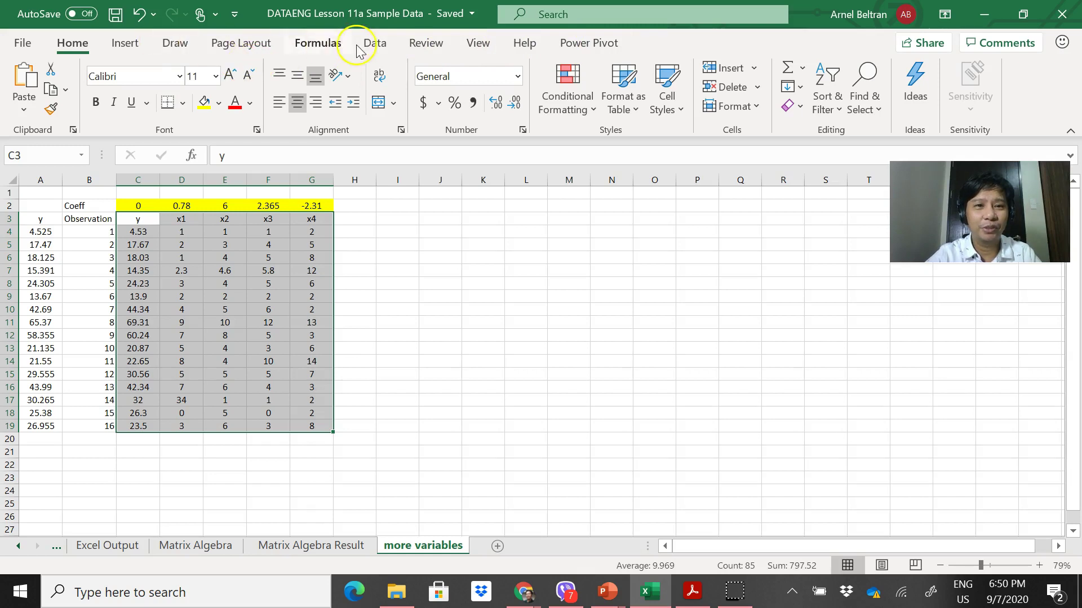
left_click(374, 43)
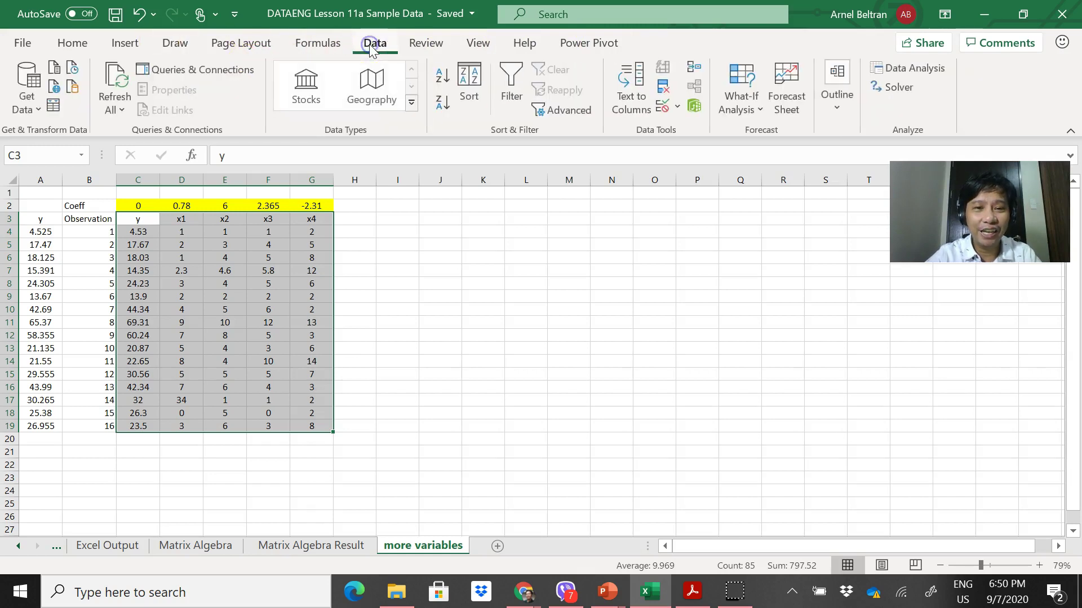
left_click(907, 68)
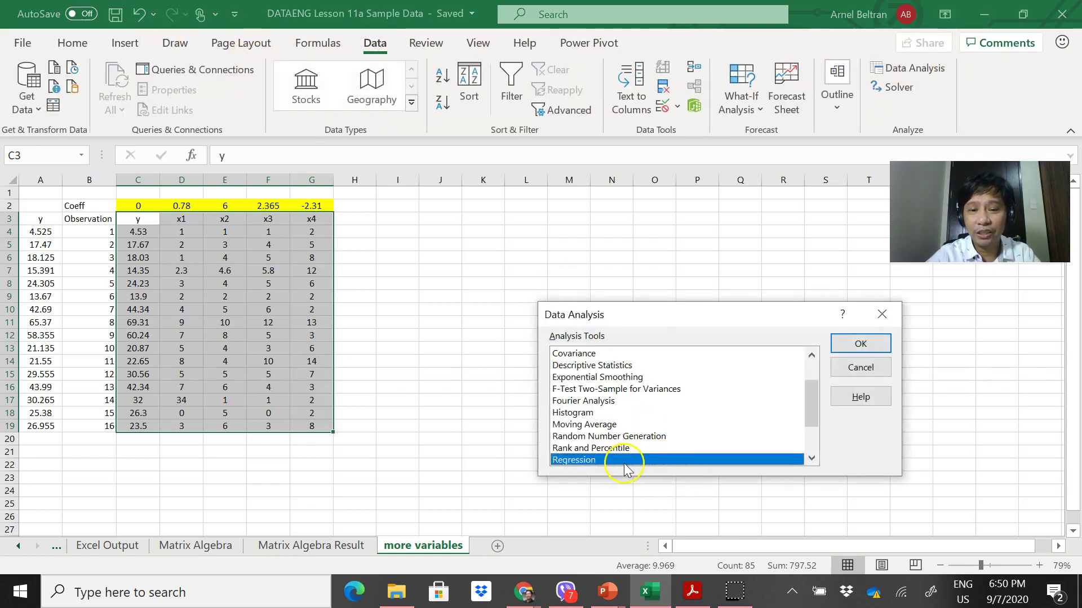
left_click(870, 340)
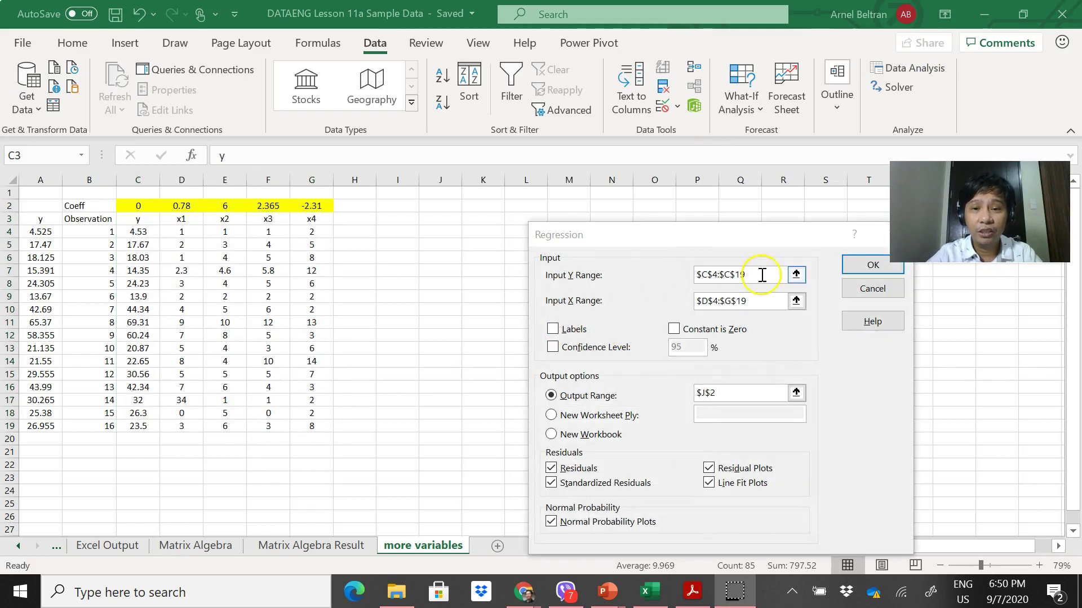
left_click(744, 275)
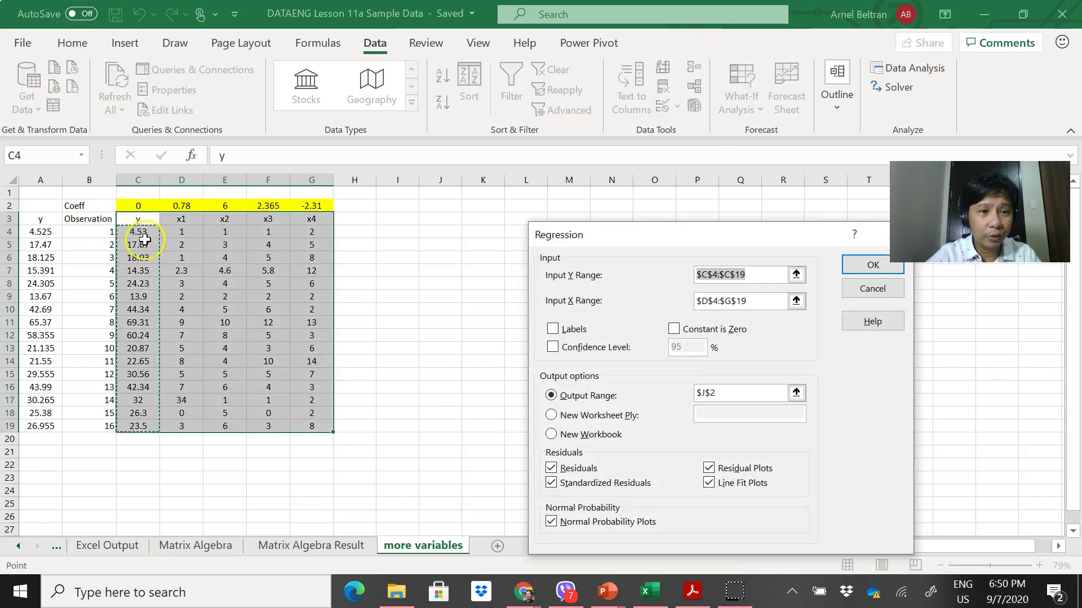
left_click_drag(142, 232, 140, 427)
key("Return")
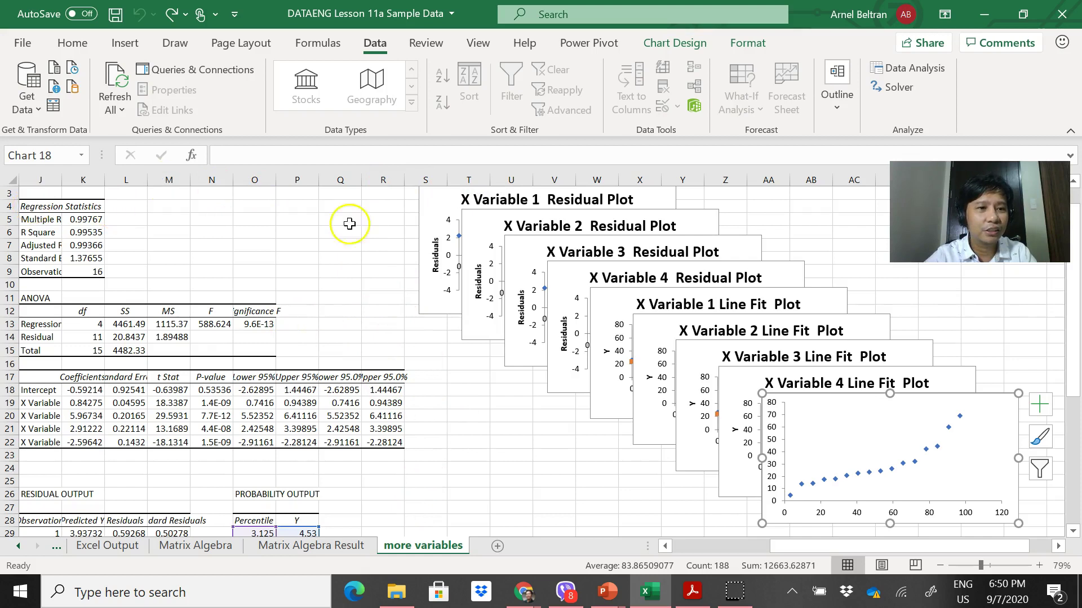
Step: Widen column J to fit the row labels of the regression summary output
left_click(666, 547)
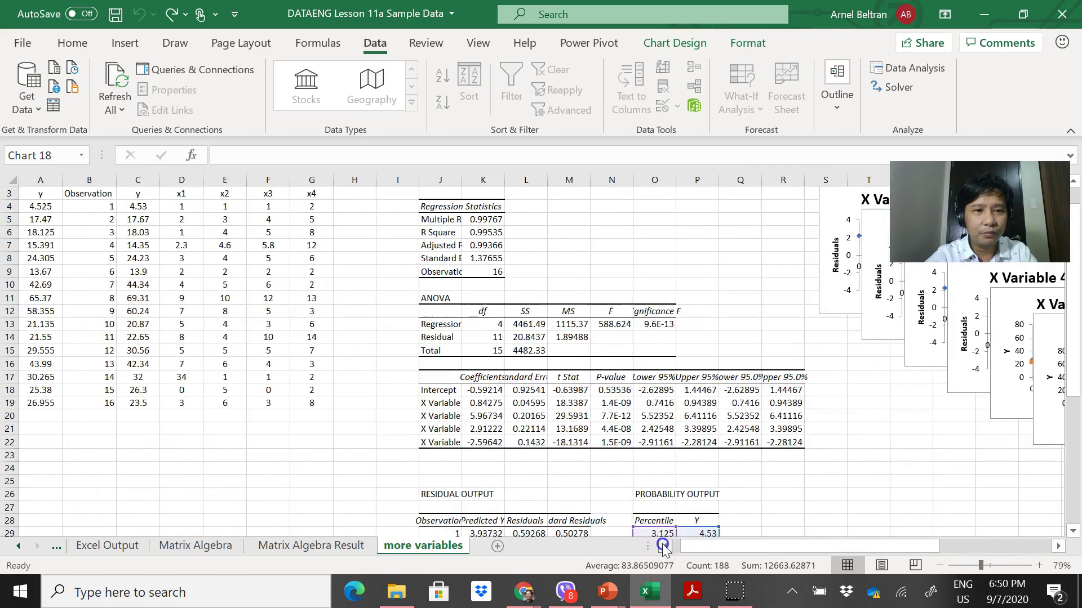
left_click(568, 246)
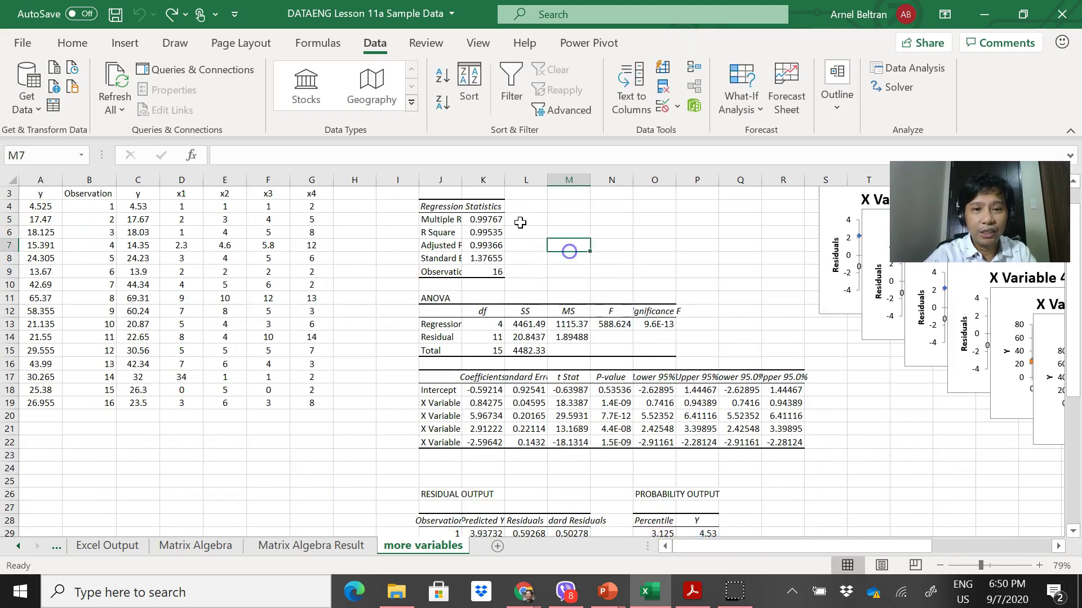
double_click(462, 180)
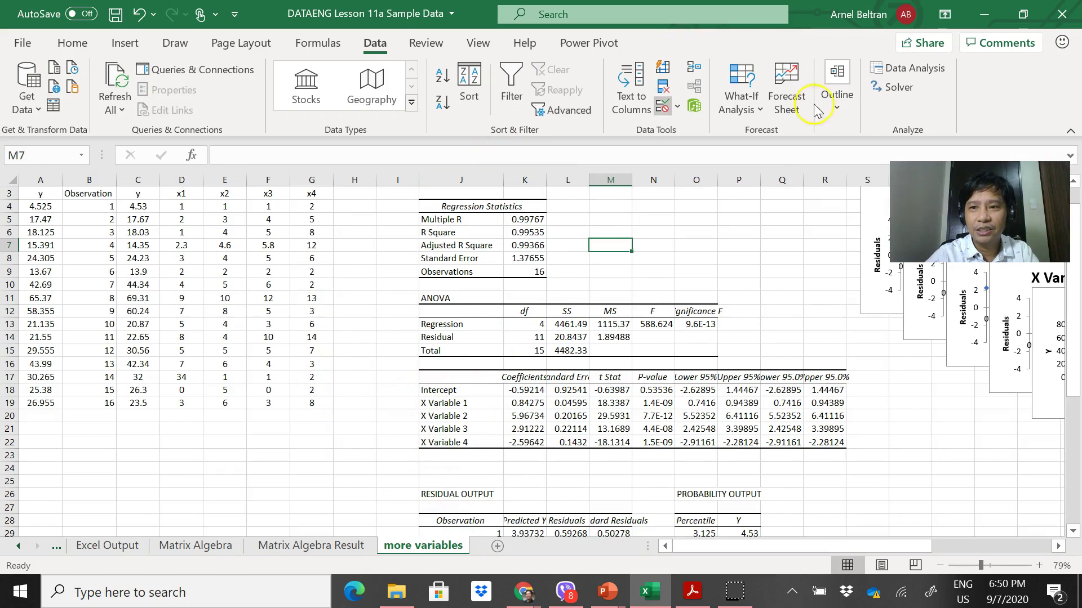
Step: Set up the Regression analysis again, reselecting C4:C19 as the Y range
left_click(875, 69)
left_click(855, 344)
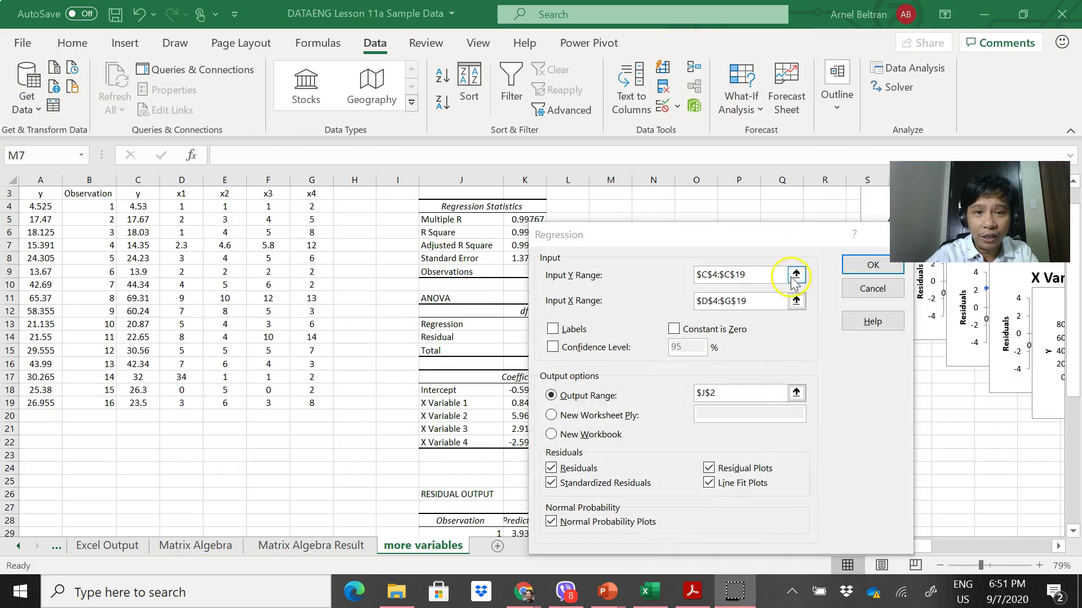
left_click(137, 206)
key("ctrl+shift+Down")
key("Return")
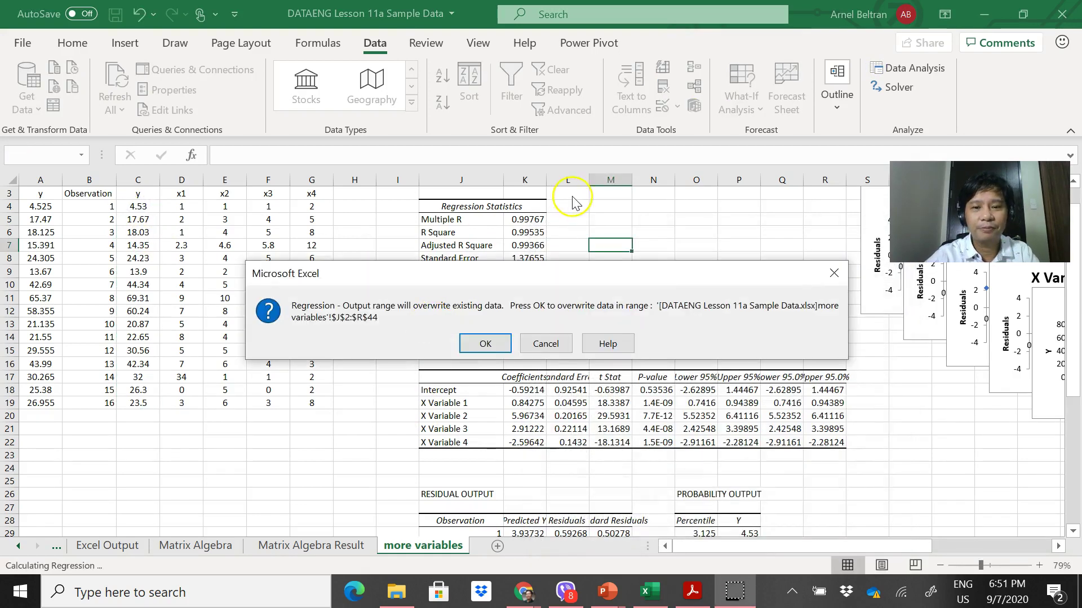
left_click(549, 343)
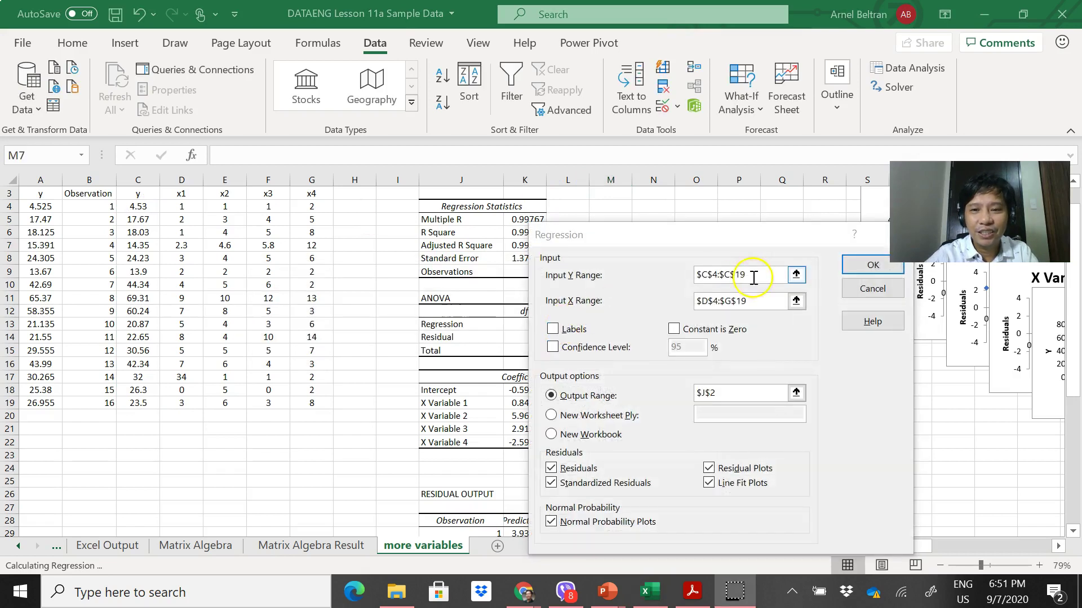
left_click(797, 275)
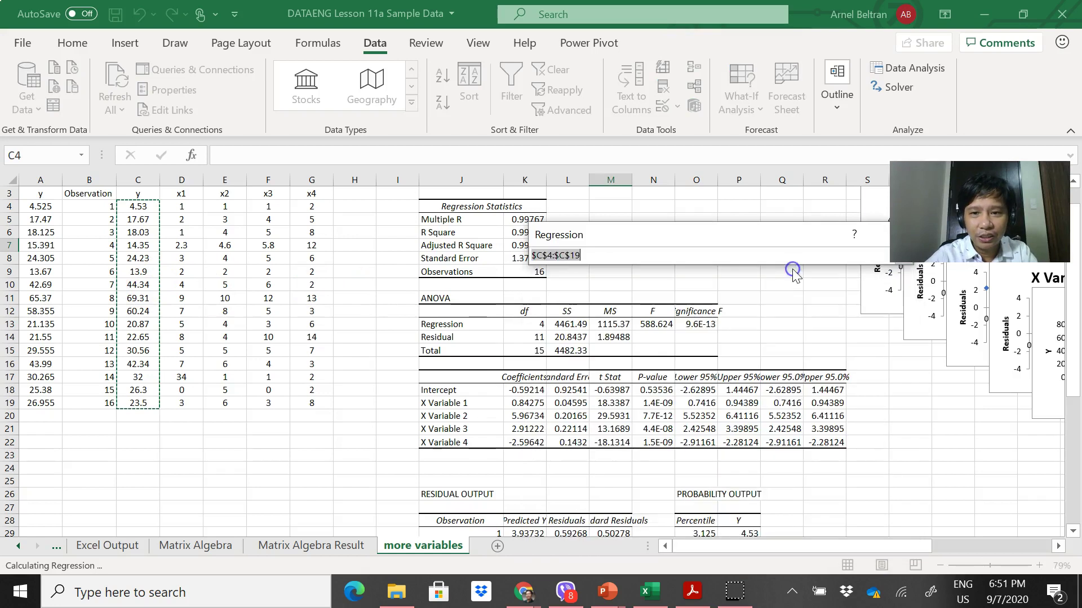
left_click_drag(128, 210, 138, 403)
key("Return")
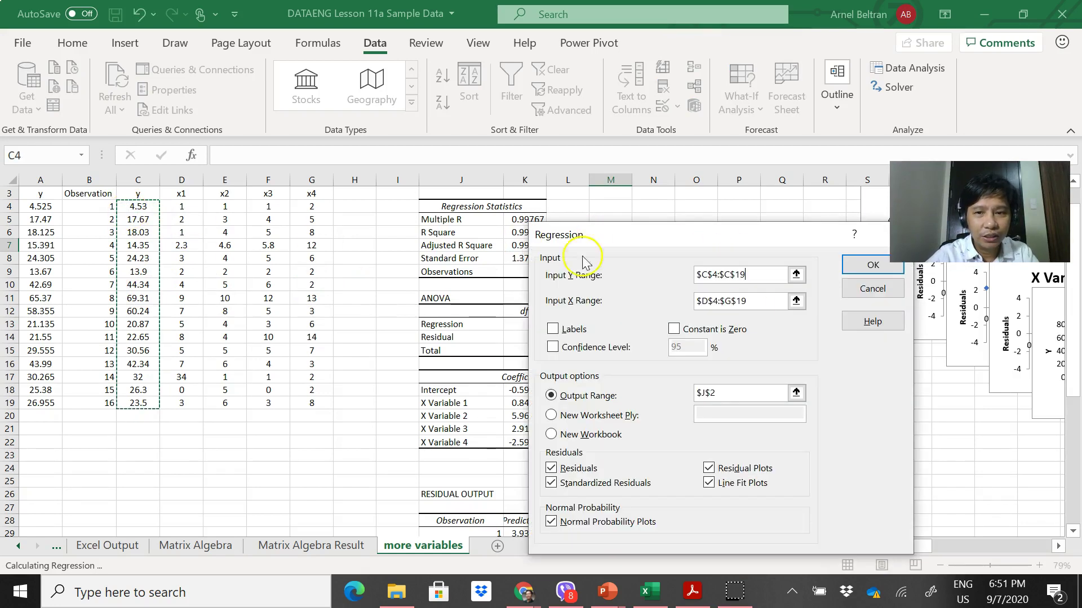
Step: Reselect D4:G19 as the X range and rerun the regression, overwriting the existing output at J2
left_click(797, 302)
left_click_drag(169, 207, 312, 402)
key("Return")
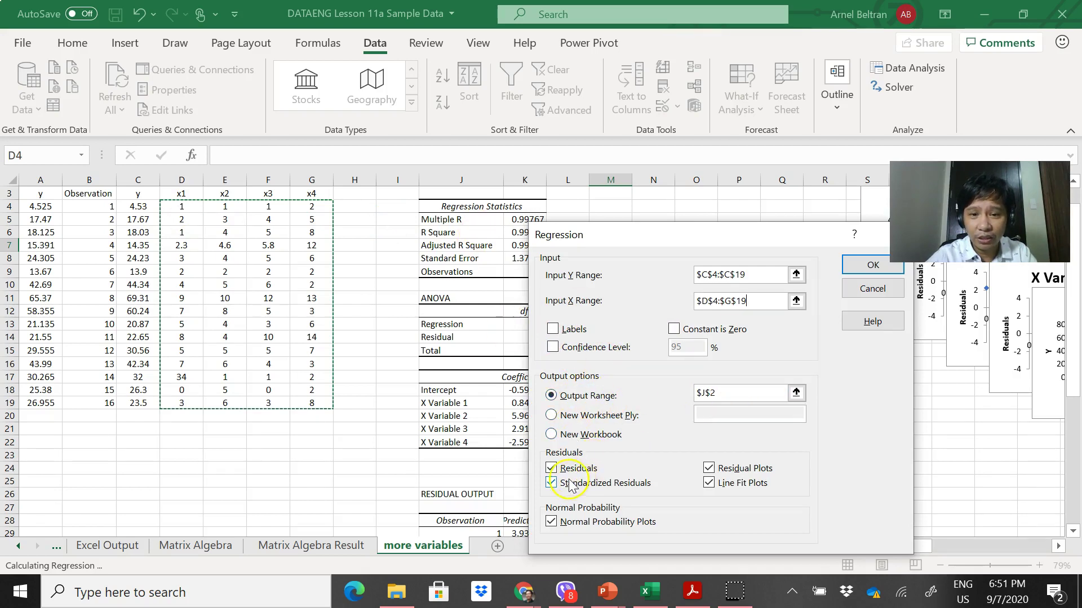
left_click(871, 265)
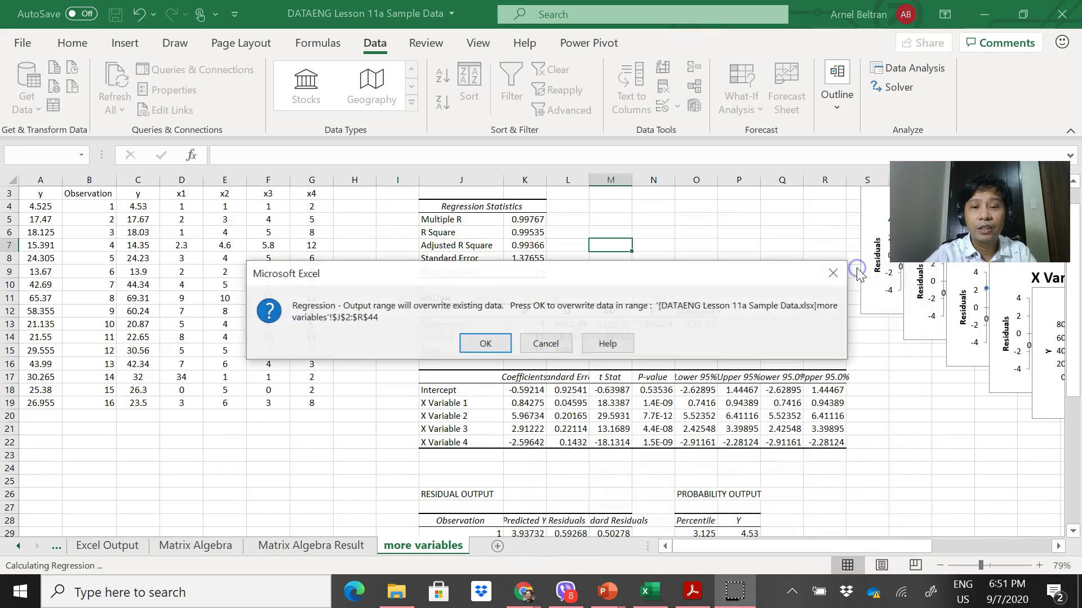
left_click(499, 354)
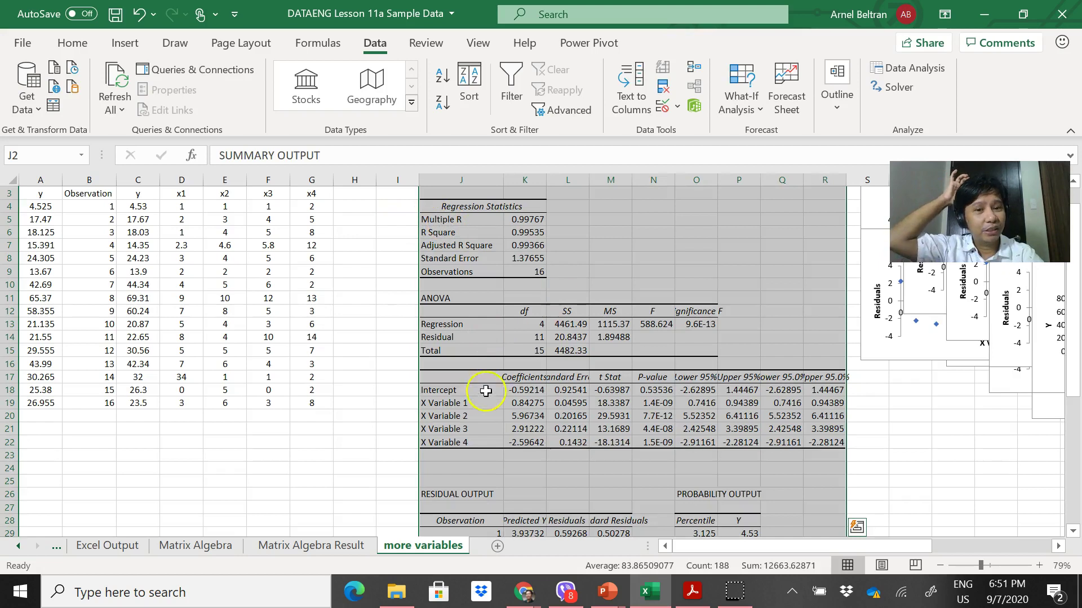
Step: Compare the intercept and x1 coefficients in row 2 with the corresponding estimates in the regression output
left_click(451, 403)
key("Up")
key("Up")
key("Up")
key("Up")
key("Up")
key("Up")
key("Up")
key("Up")
key("Up")
key("Up")
key("Up")
key("Up")
key("Up")
key("Up")
key("Up")
key("Up")
key("Up")
key("Up")
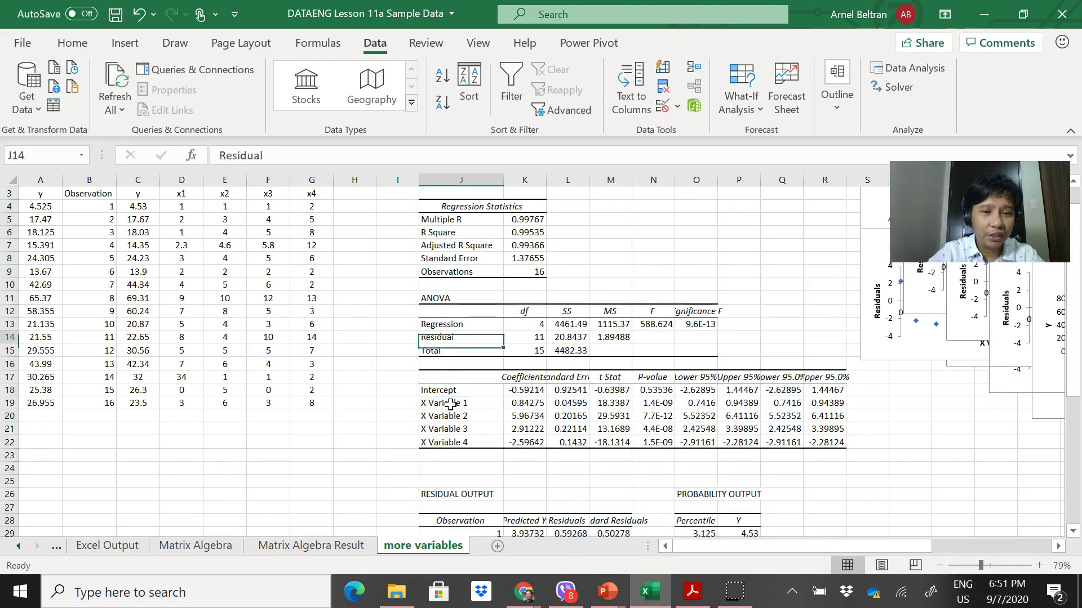
key("Left")
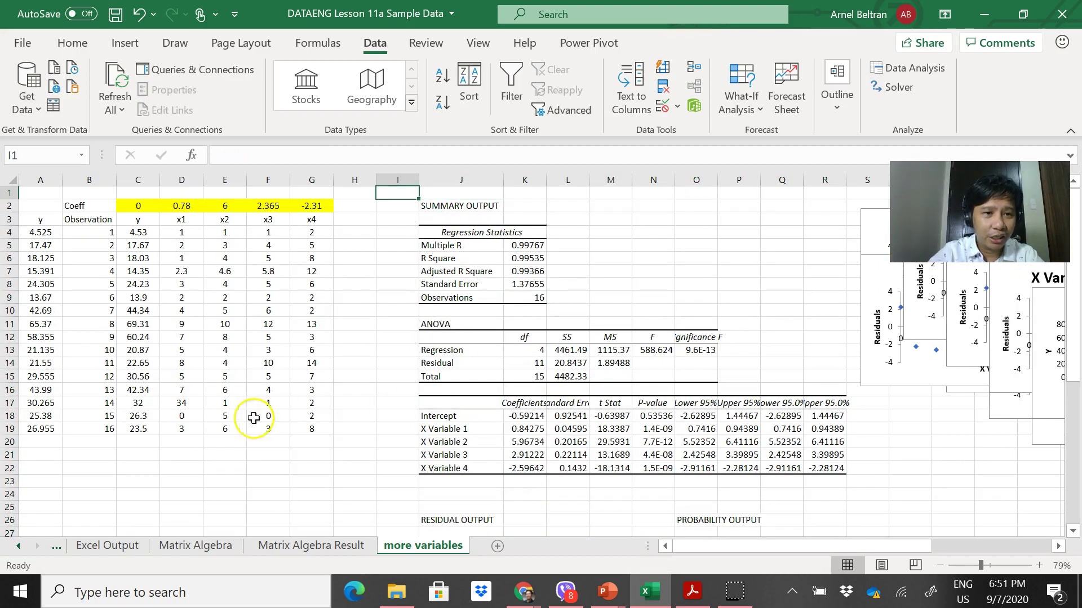
left_click(141, 209)
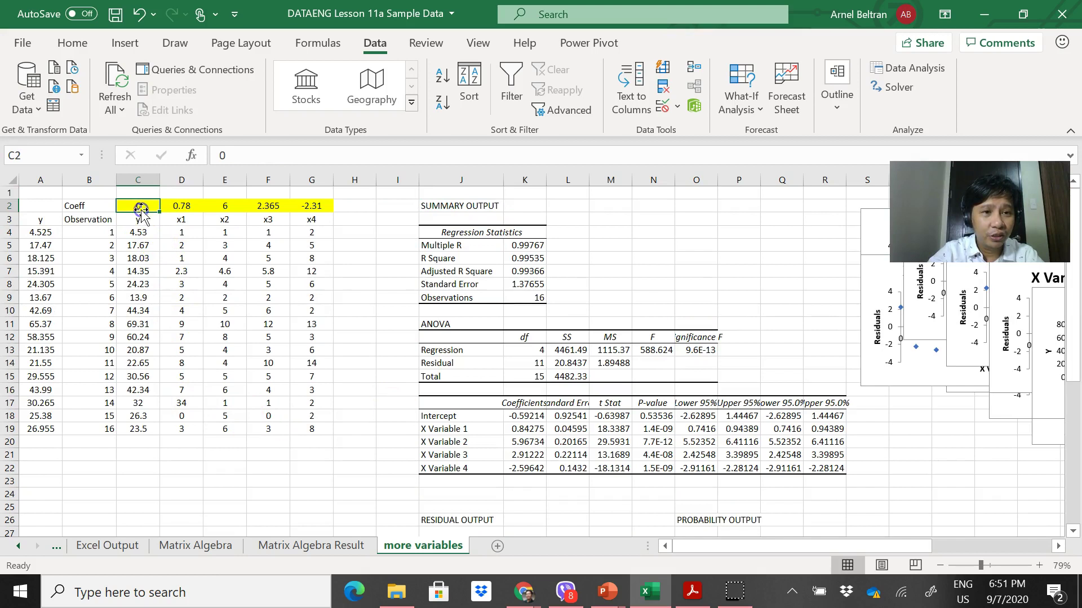
left_click(524, 417)
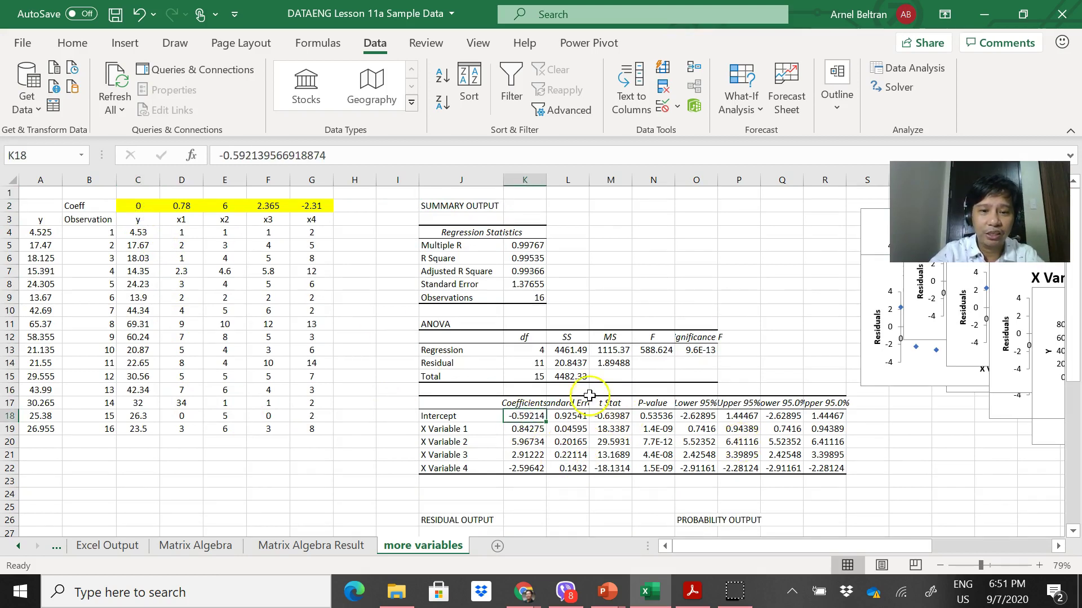
key("Down")
left_click(172, 209)
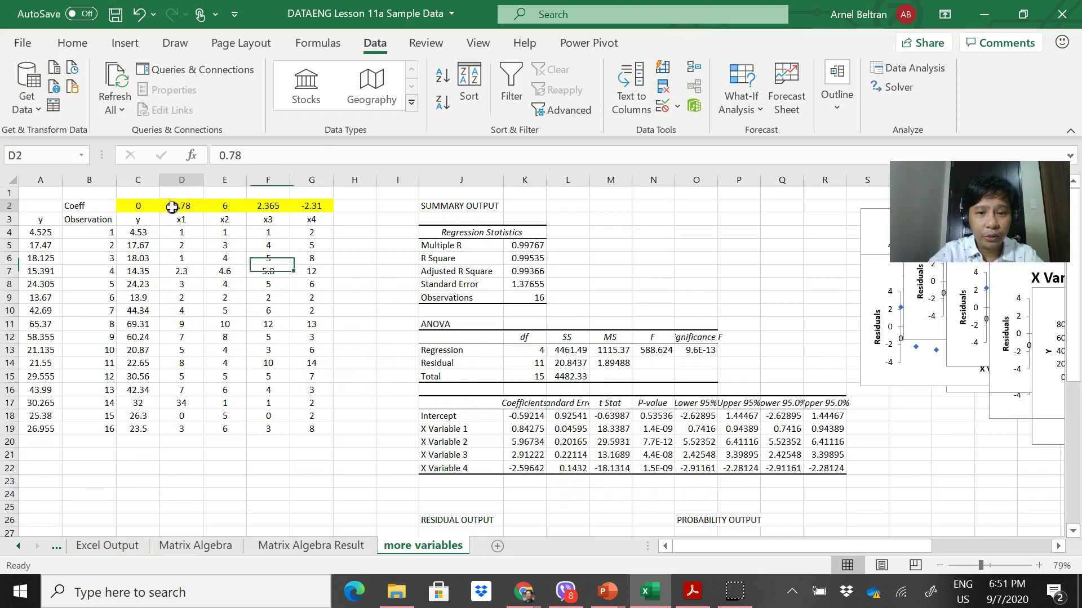
Step: Compare the x2, x3 and x4 coefficients in row 2 with the estimates for X Variables 2 to 4
key("Down")
left_click(521, 446)
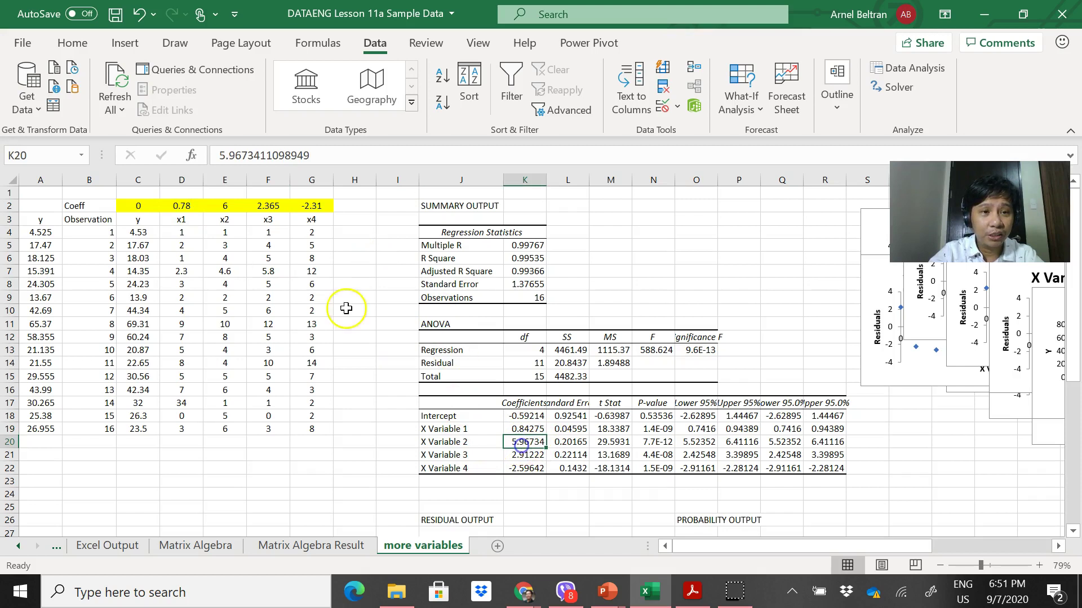
left_click(223, 205)
left_click(525, 454)
left_click(268, 203)
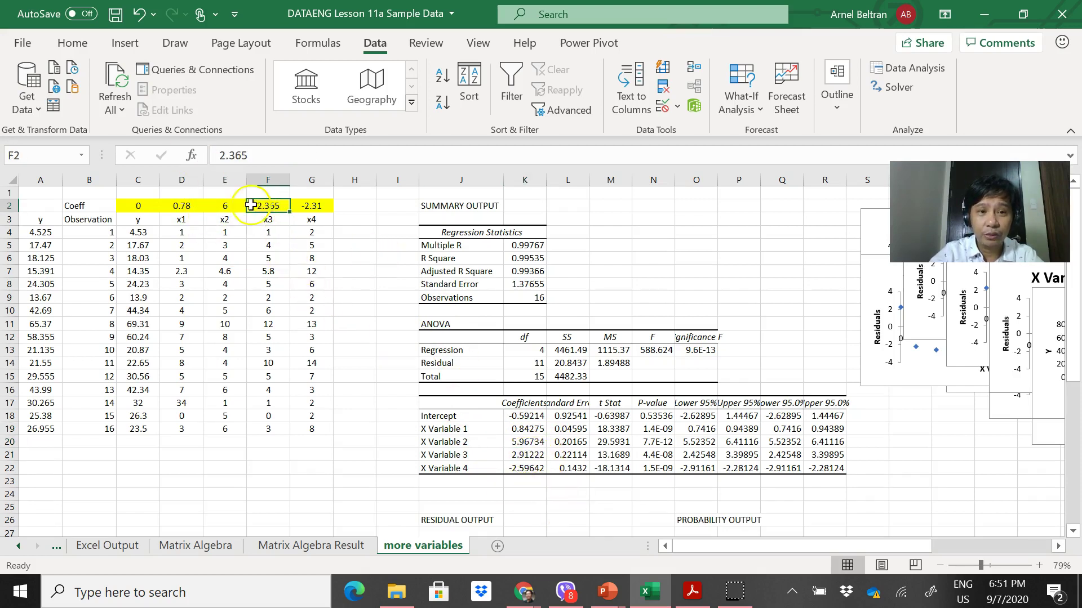
left_click(528, 470)
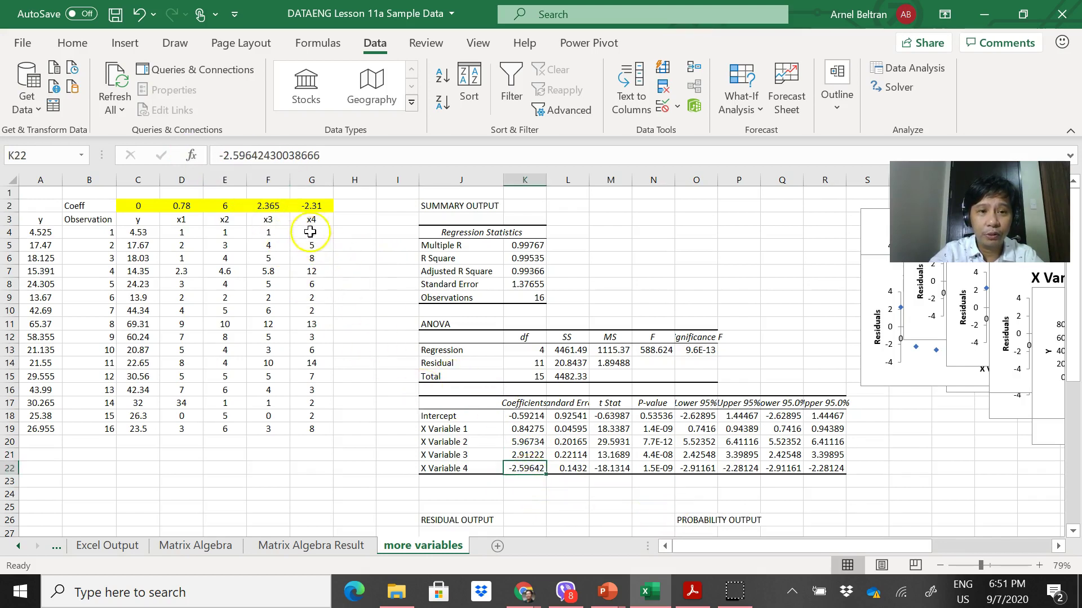
left_click(306, 208)
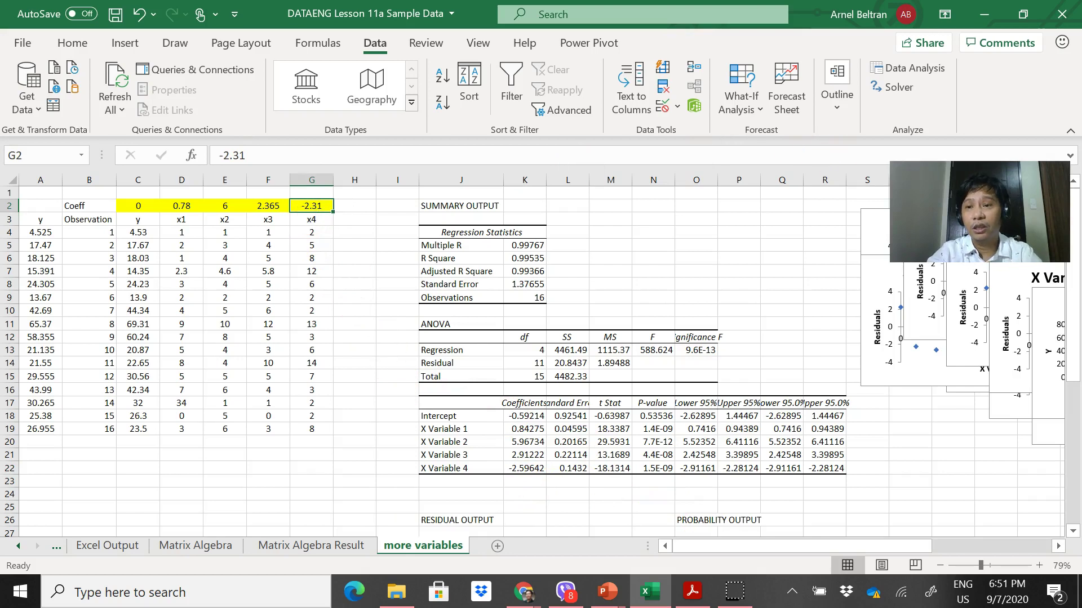
Step: Switch to the PowerPoint slide show and advance to slide 54 on confidence intervals on individual regression coefficients
left_click_drag(979, 211, 978, 89)
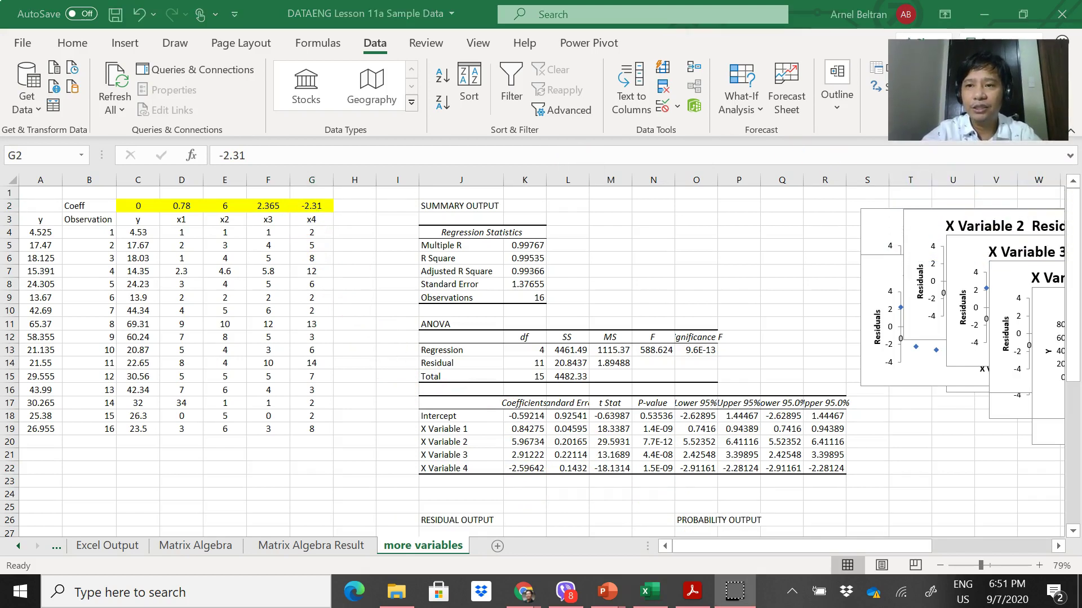
key("alt+Tab")
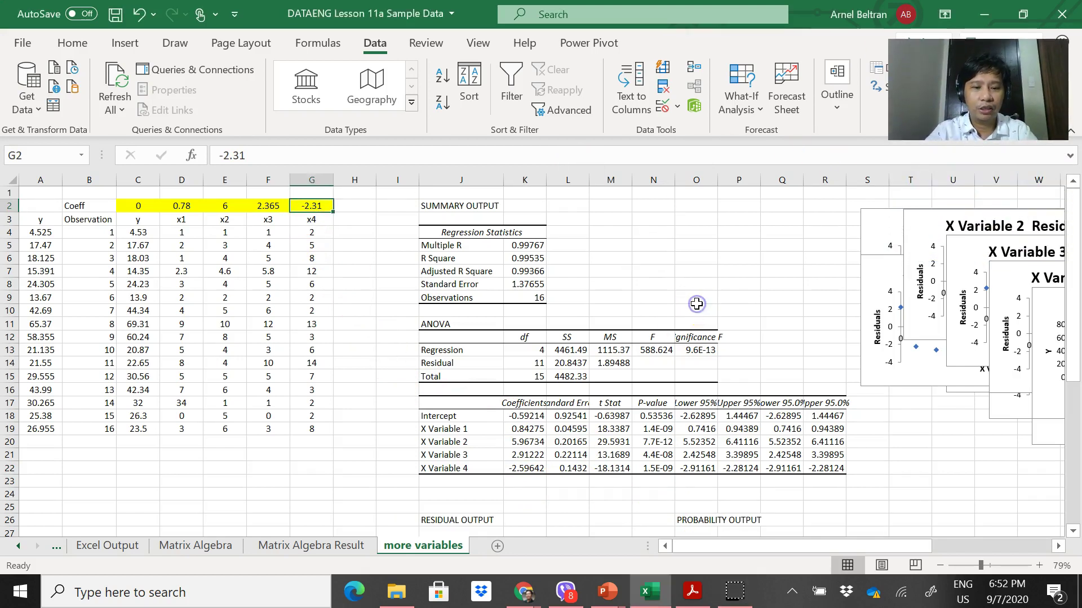
key("alt+Tab")
key("alt+Tab")
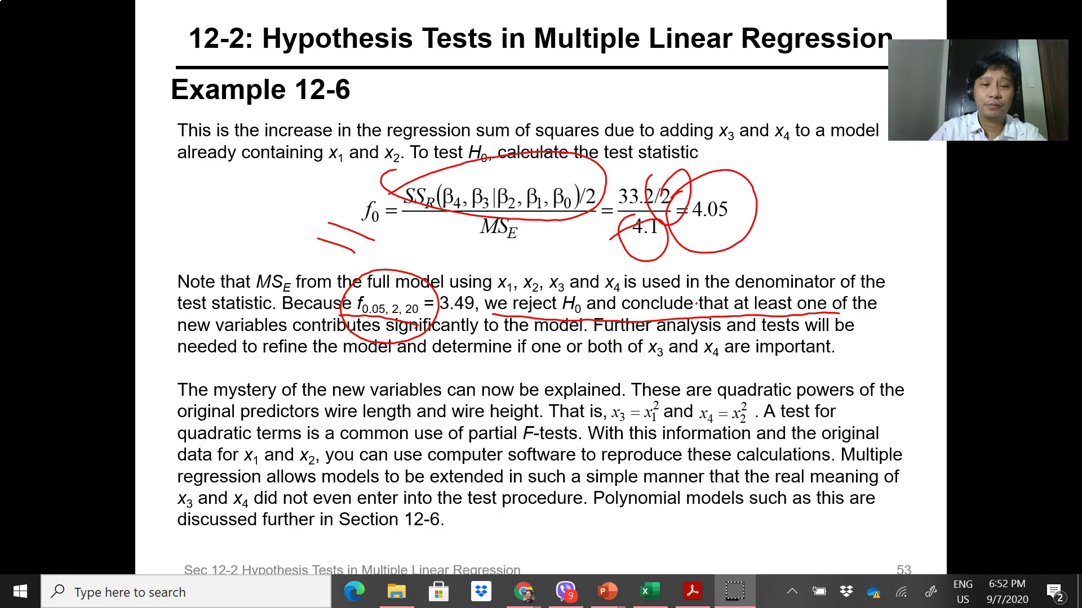
key("Right")
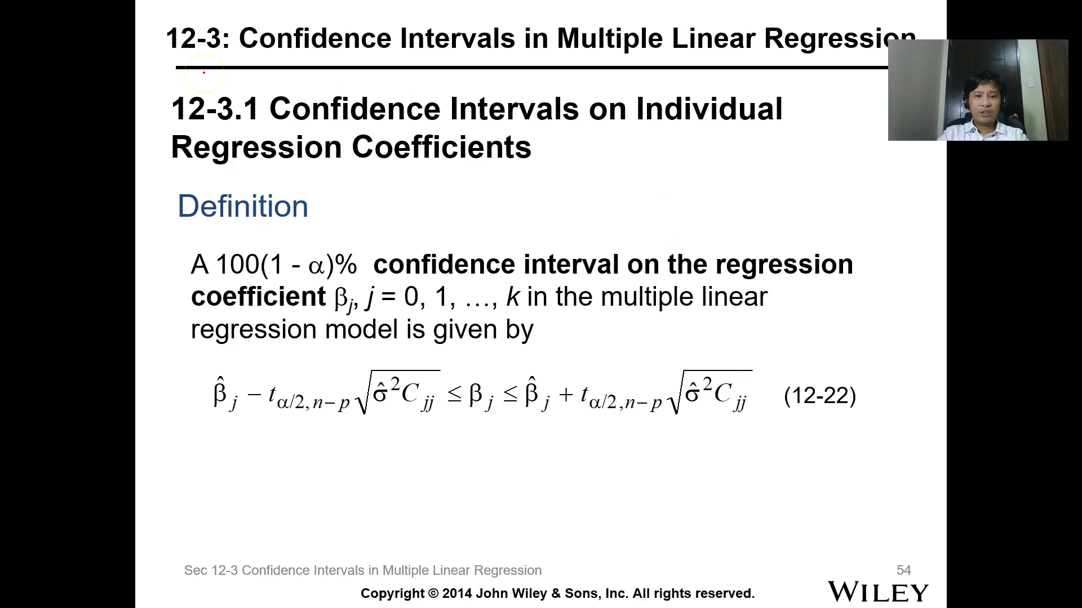
Step: Switch to the Excel workbook and open the Excel Regression Analysis sheet
key("alt+Tab")
key("alt+Tab")
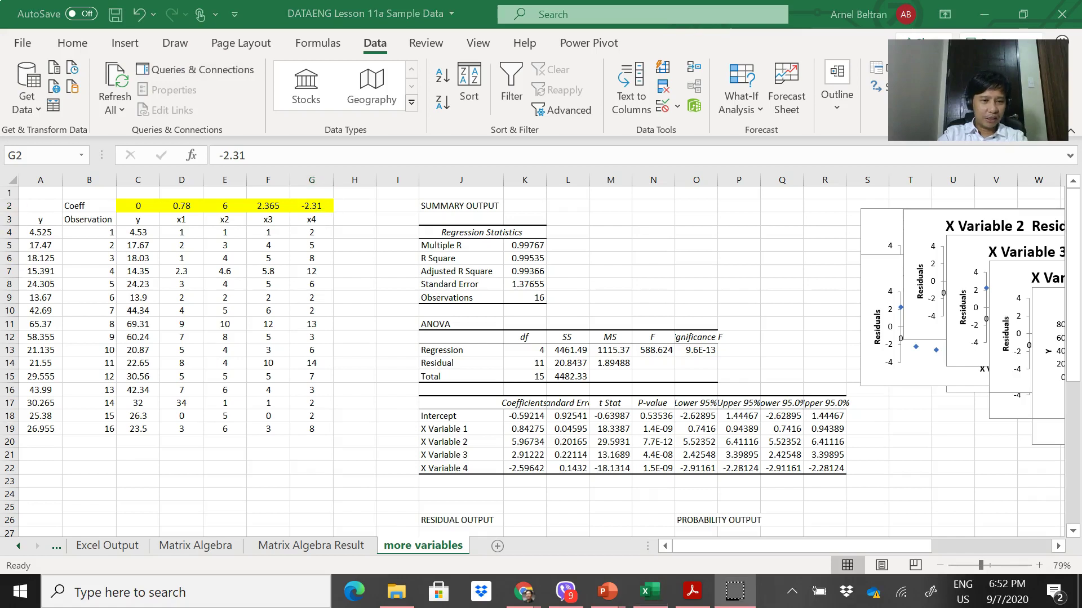
left_click(20, 546)
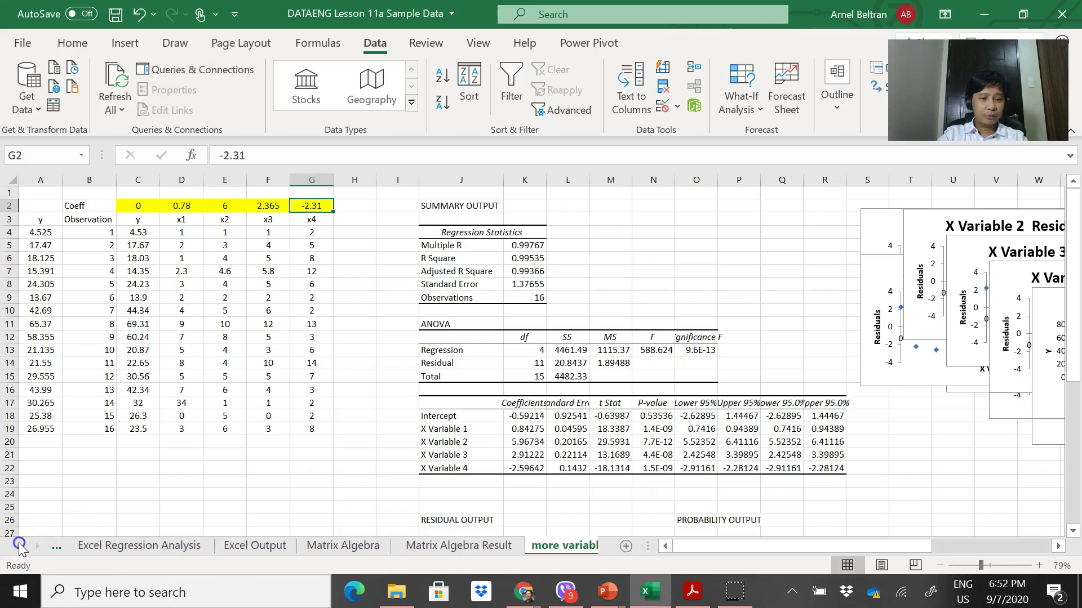
left_click(180, 551)
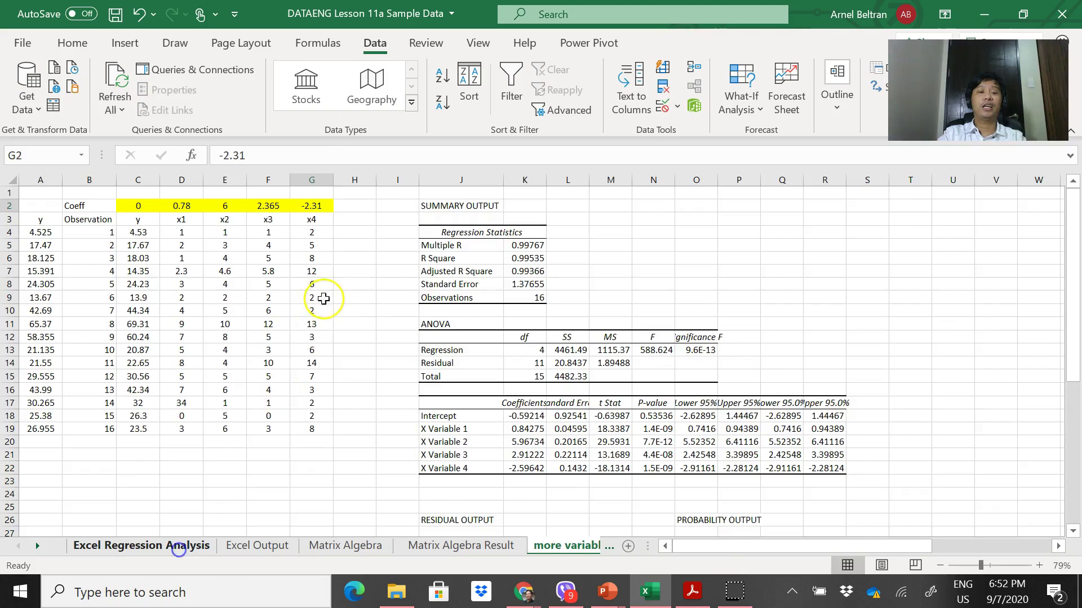
Step: Examine the coefficients' standard errors and the intercept's Lower 95% confidence limit in the regression output
left_click(333, 405)
key("Up")
key("Up")
key("alt+Tab")
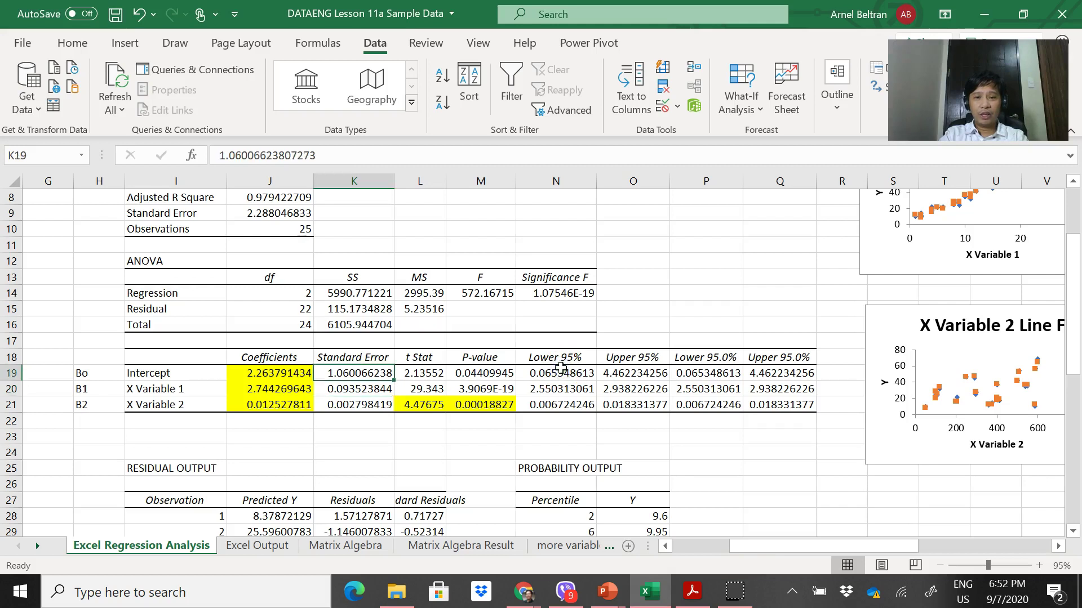
left_click(589, 358)
left_click(600, 373)
left_click(592, 373)
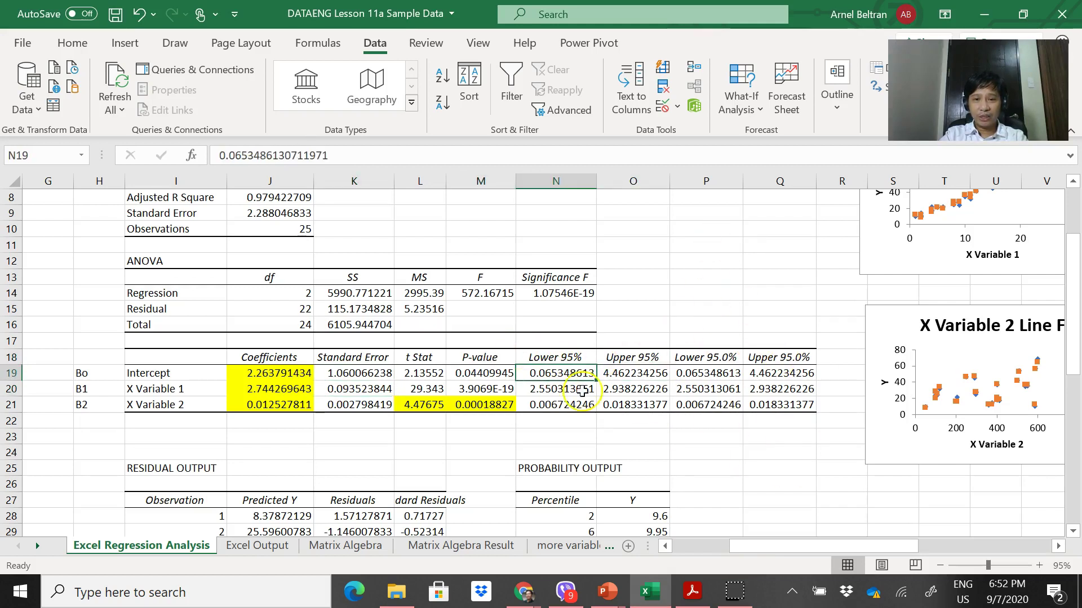
Step: Switch back to the PowerPoint slide show and draw a red pen box around confidence interval formula 12-22 on slide 54
key("alt+Tab")
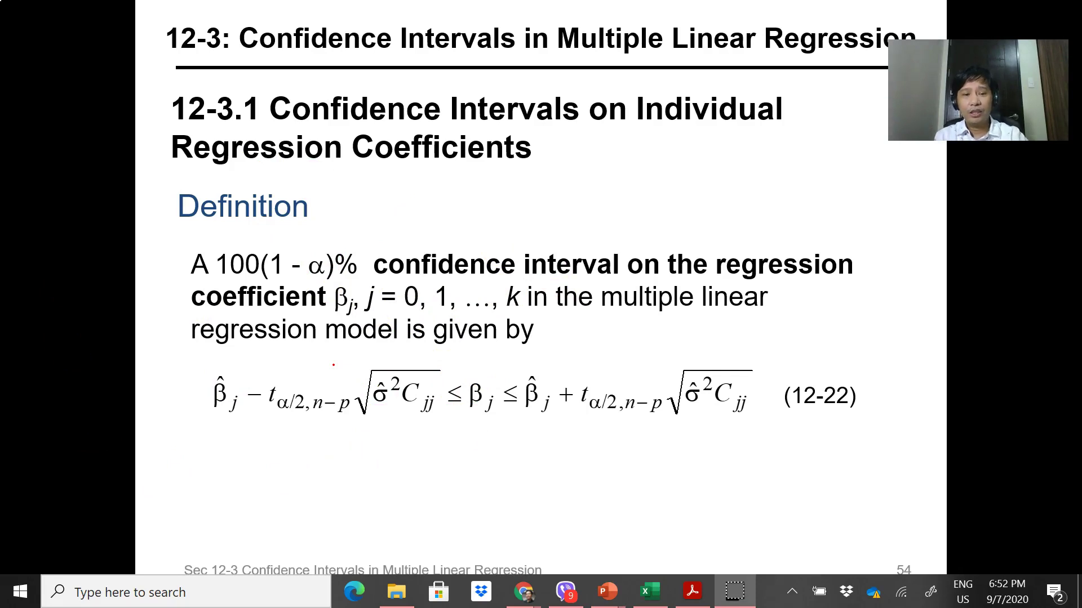
mouse_move(194, 367)
left_mouse_down()
mouse_move(200, 450)
mouse_move(575, 341)
mouse_move(758, 454)
mouse_move(187, 461)
left_mouse_up()
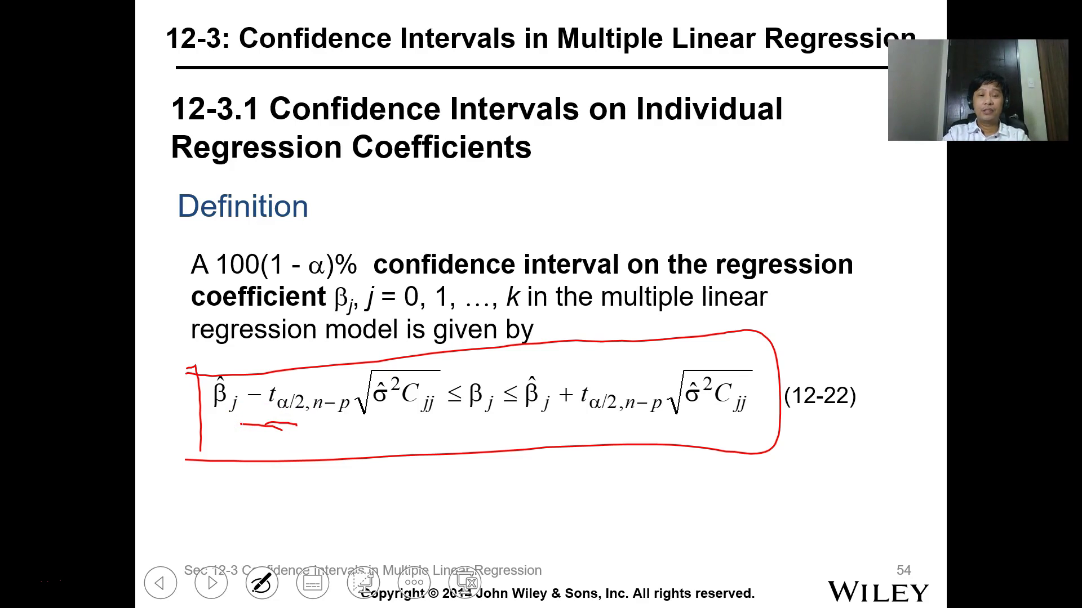
Step: Advance to slide 55, Example 12-7, and circle the β1 point estimate of 2.74427 in red pen
key("Right")
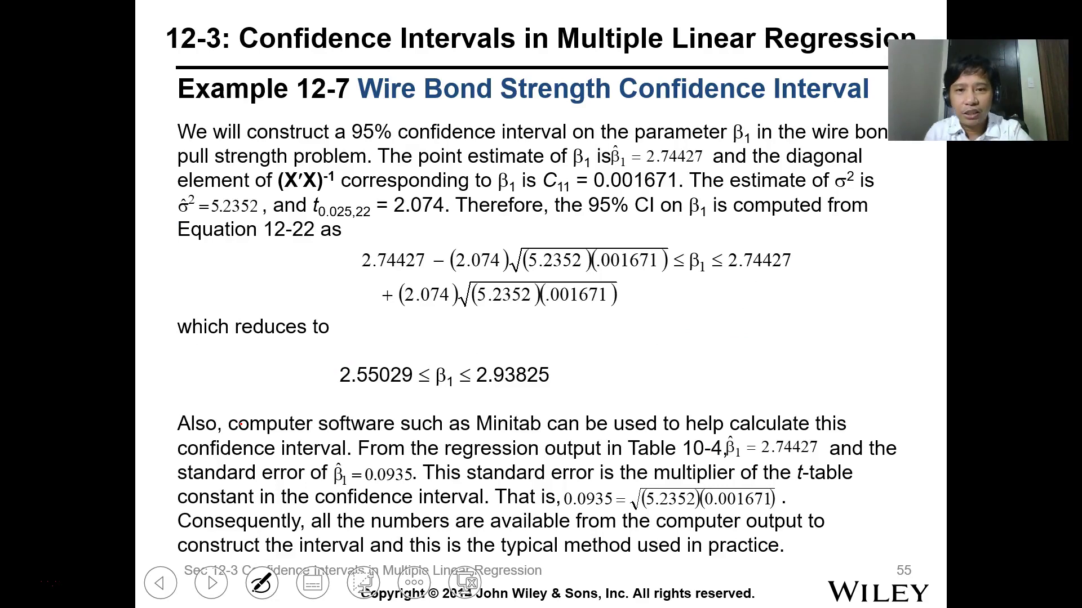
mouse_move(597, 171)
left_mouse_down()
mouse_move(732, 160)
mouse_move(598, 144)
left_mouse_up()
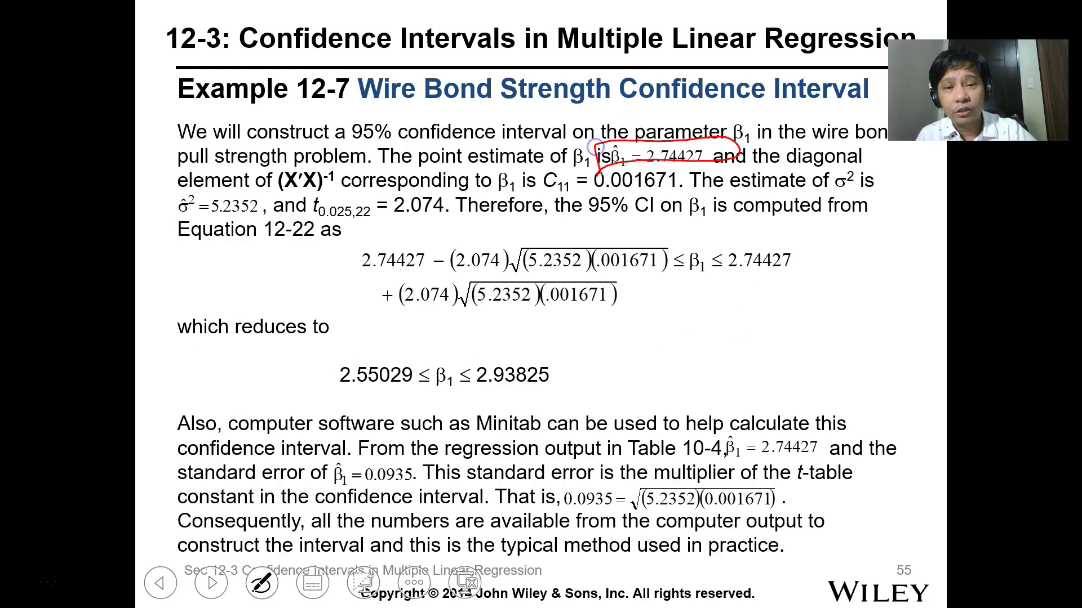